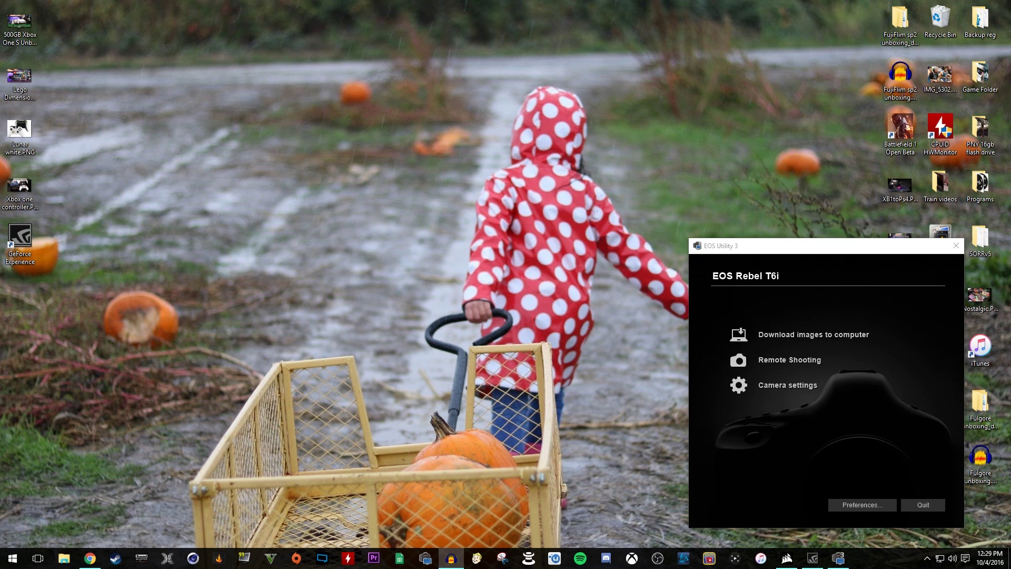
Step: Drag the EOS Utility 3 window to the centre of the screen
drag(815, 249, 555, 114)
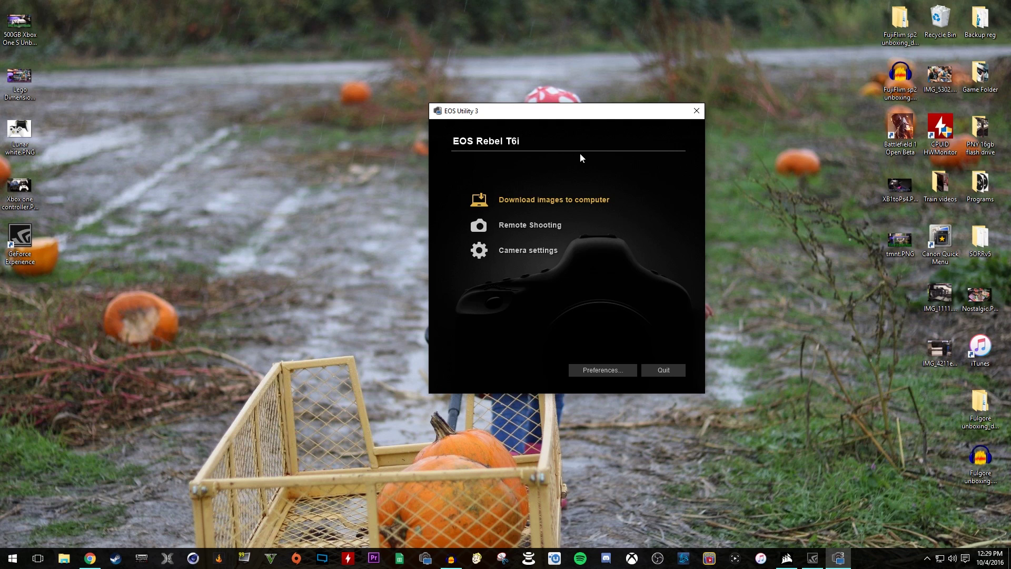
Step: Open remote shooting for the EOS Rebel T6i and nudge its panel slightly left
click(543, 228)
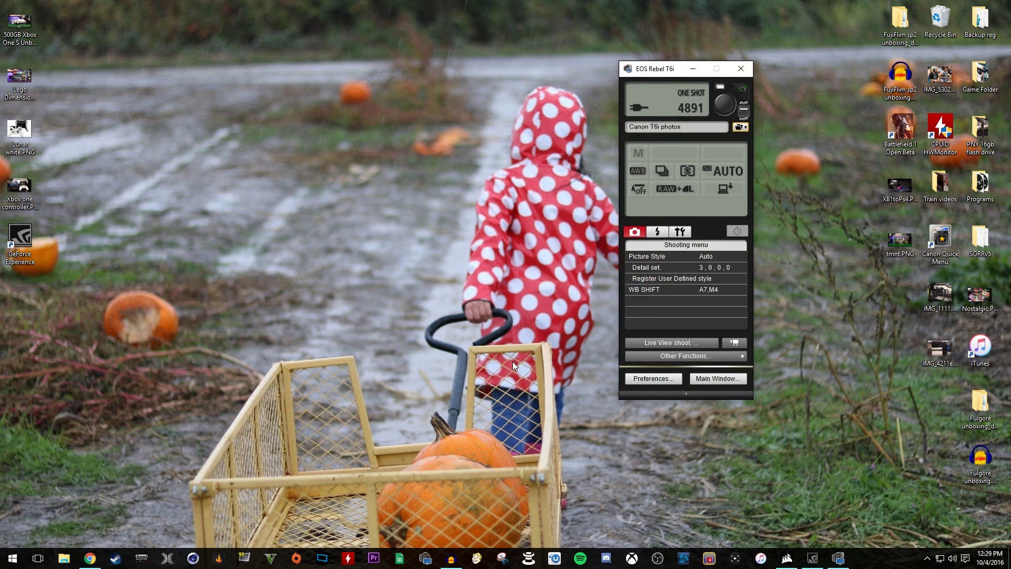
drag(660, 74, 621, 74)
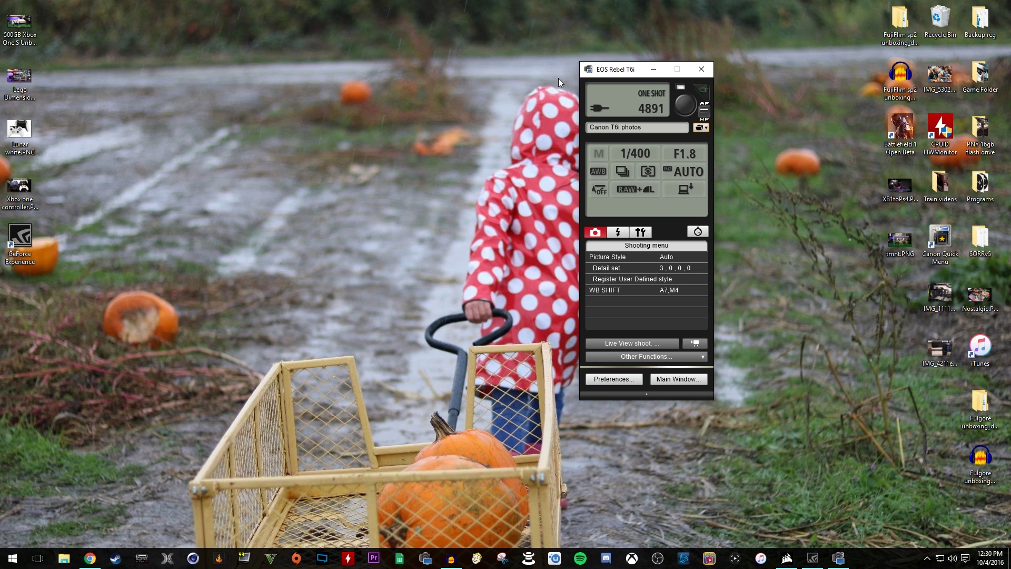
Step: Start remote movie live view, try FlexiZone Multi and Single, then return to Face detection + Tracking AF
click(699, 341)
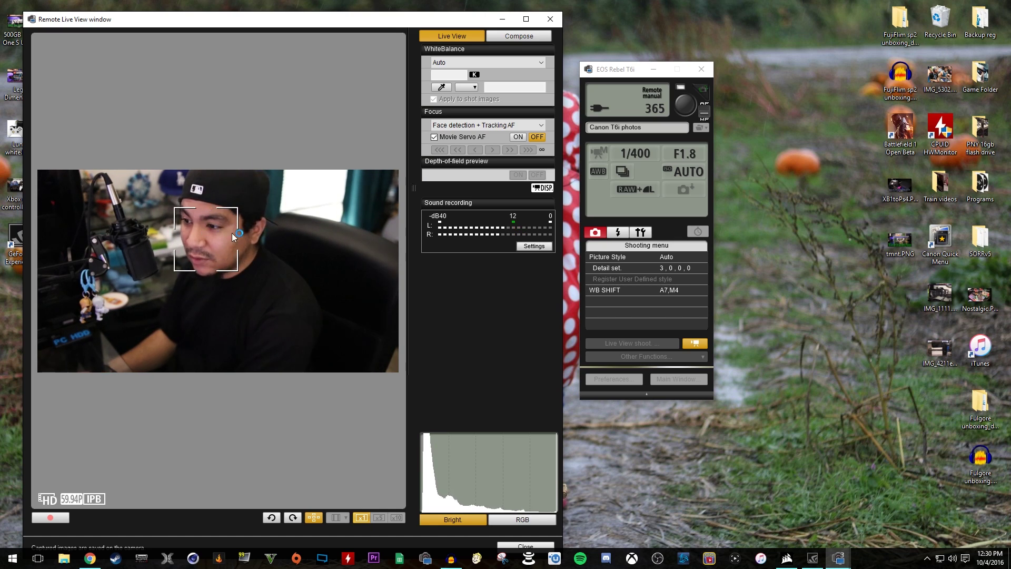
click(540, 125)
click(470, 144)
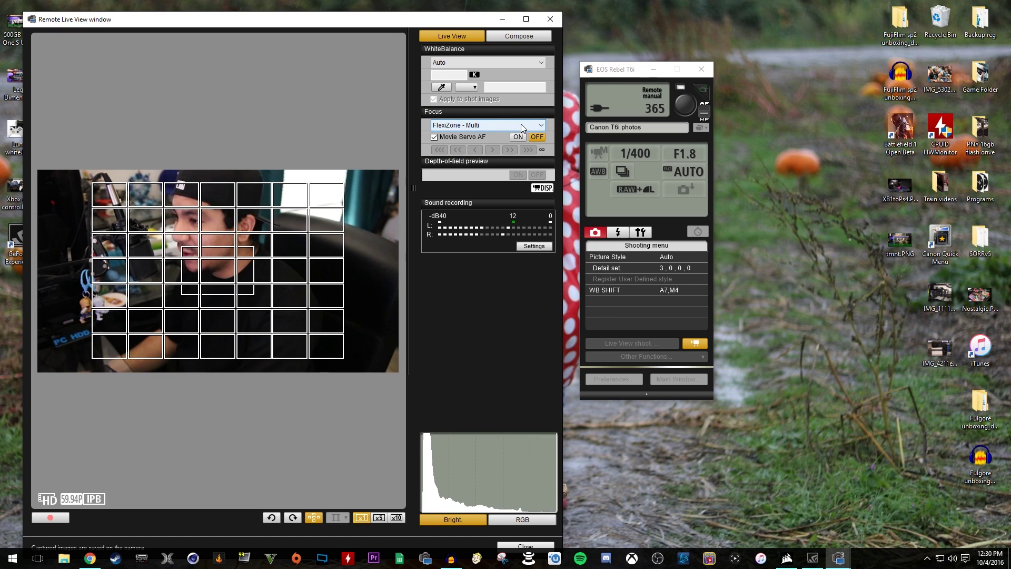
click(522, 126)
click(475, 151)
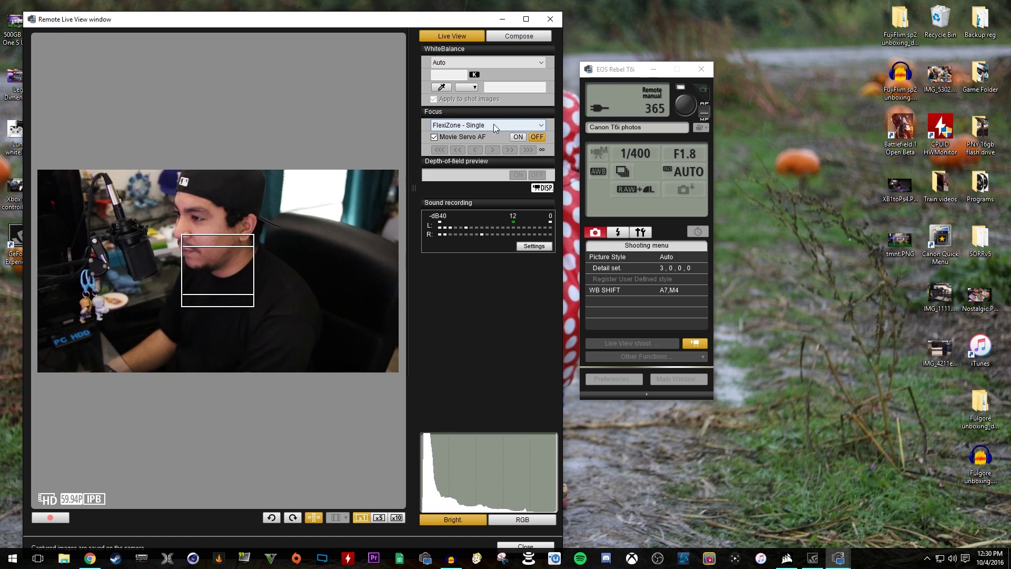
click(494, 124)
click(488, 134)
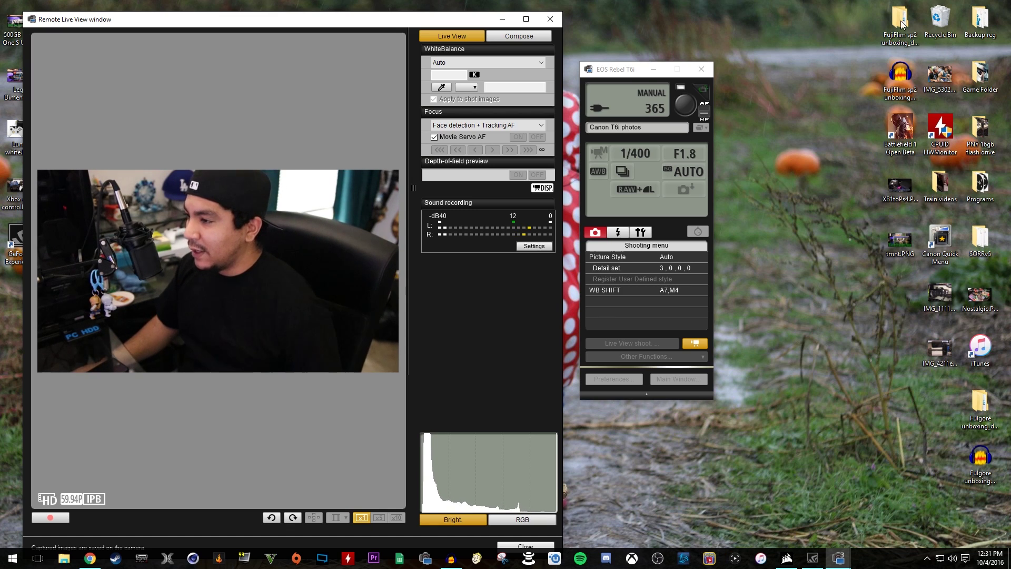
Step: Keep shutter 1/400 and aperture F1.8, and change the ISO from AUTO to 6400
click(647, 148)
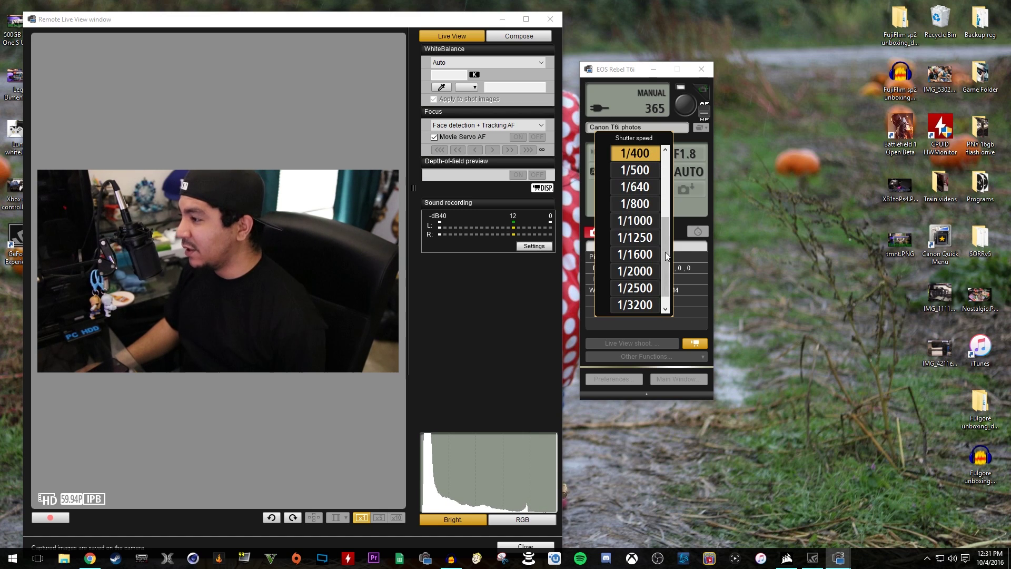
drag(669, 251, 672, 167)
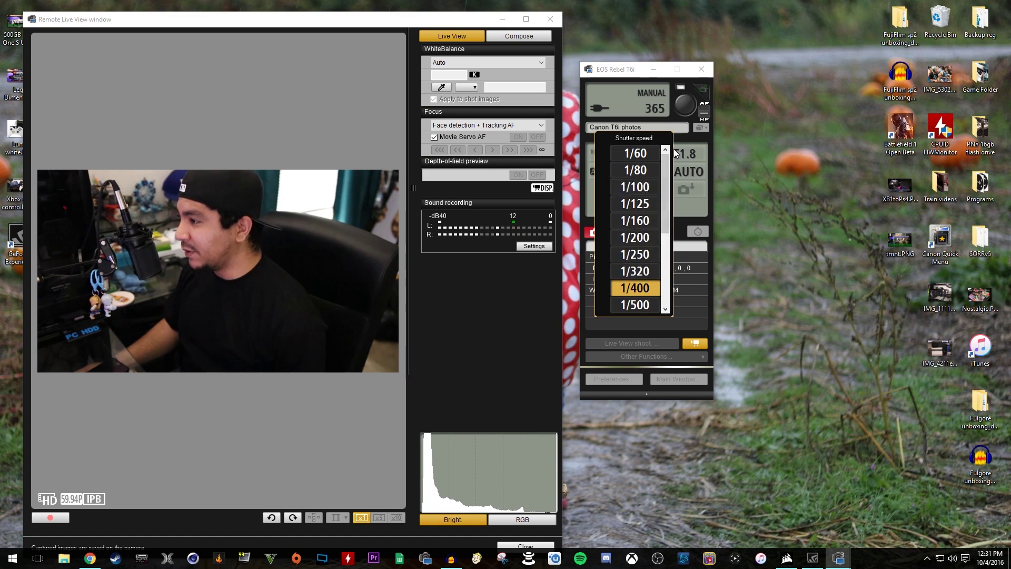
click(687, 154)
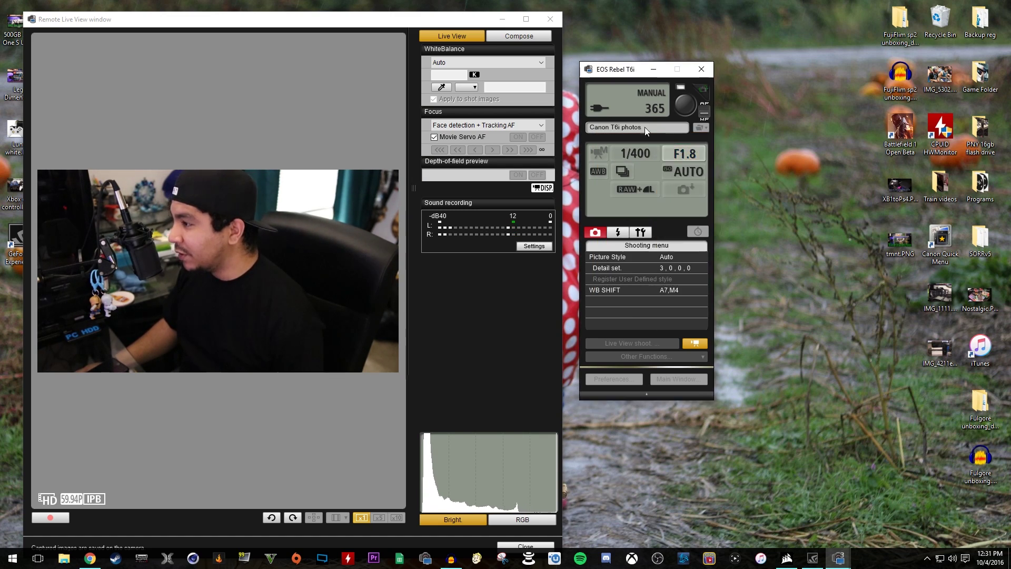
click(674, 170)
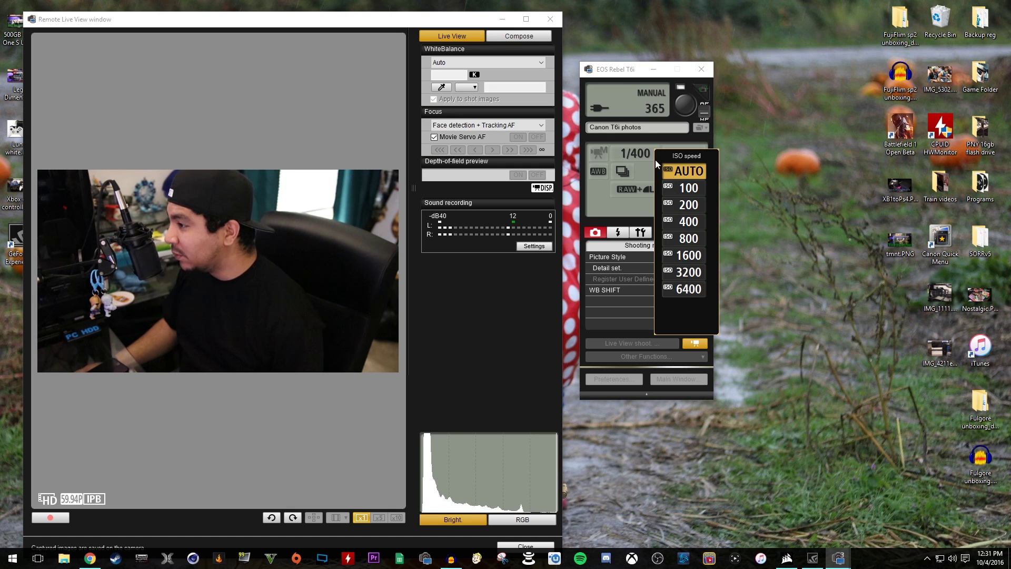
click(641, 73)
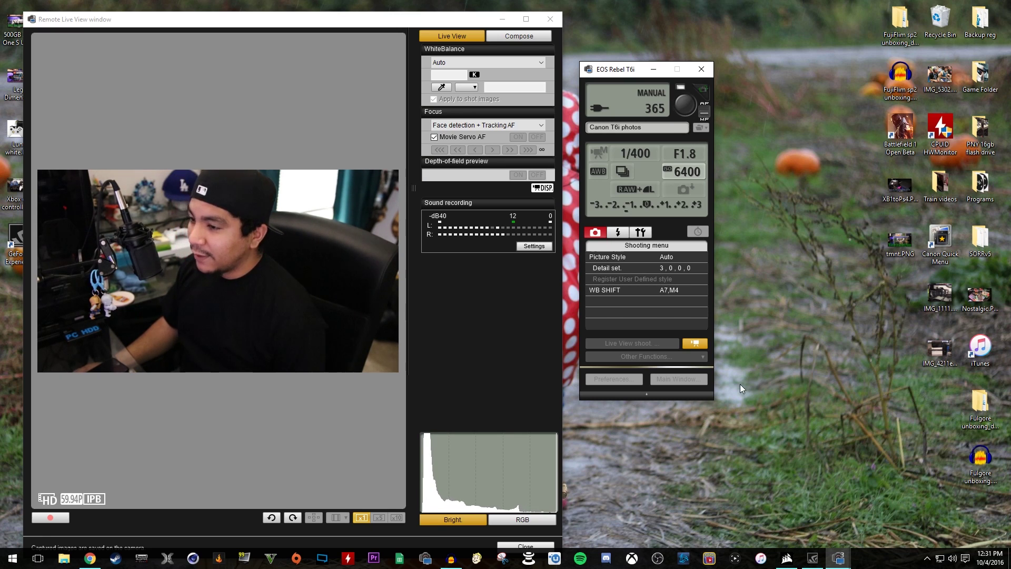
Step: In OBS, remove the 'Canon t6i' source from Scene 1
click(710, 560)
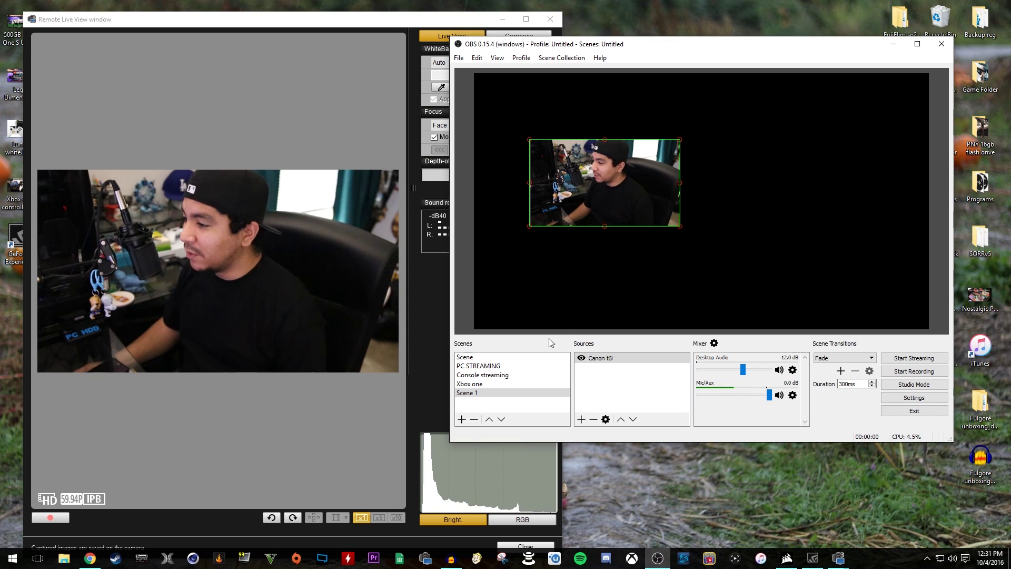
right_click(609, 365)
click(643, 397)
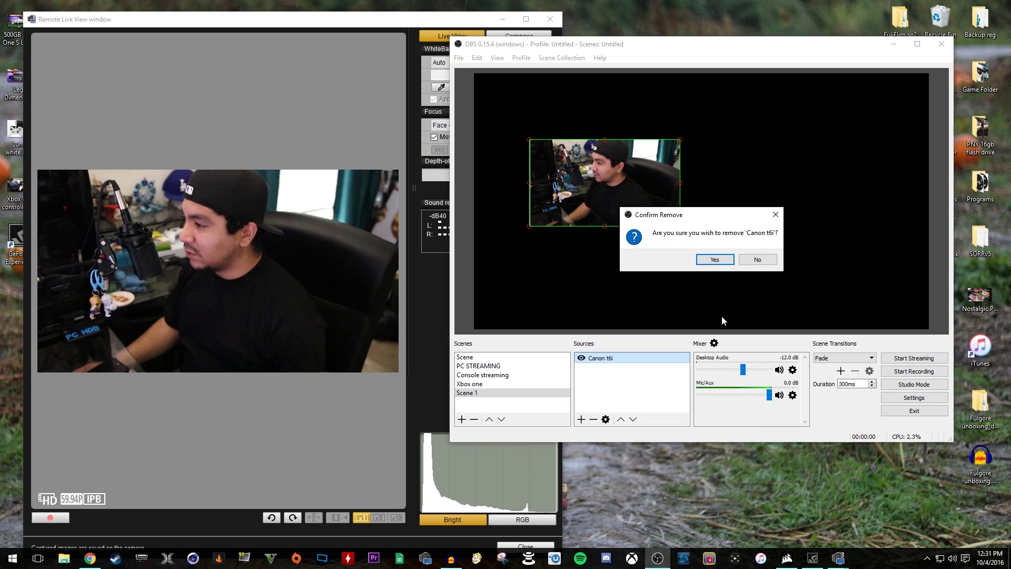
click(714, 260)
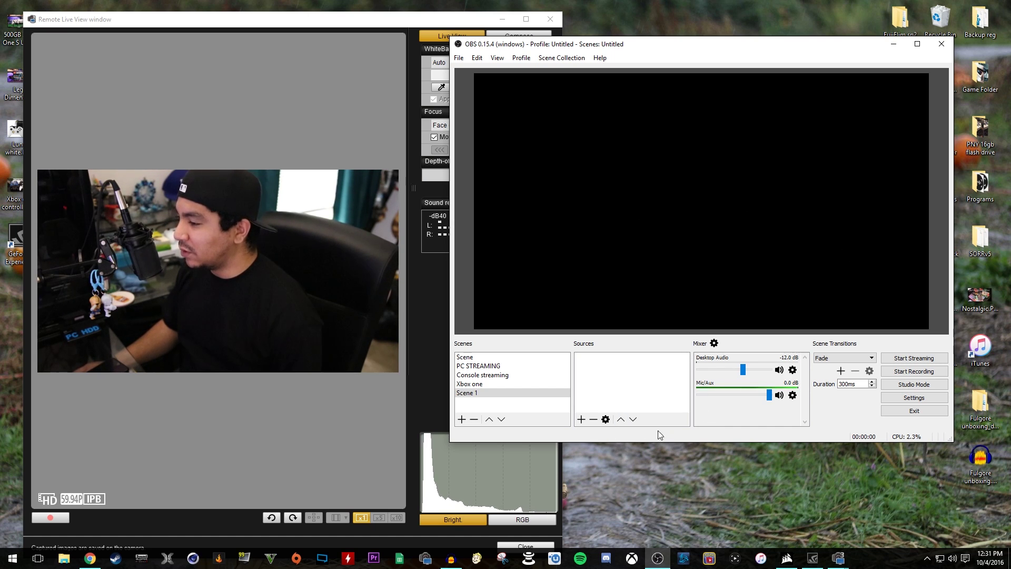
click(581, 421)
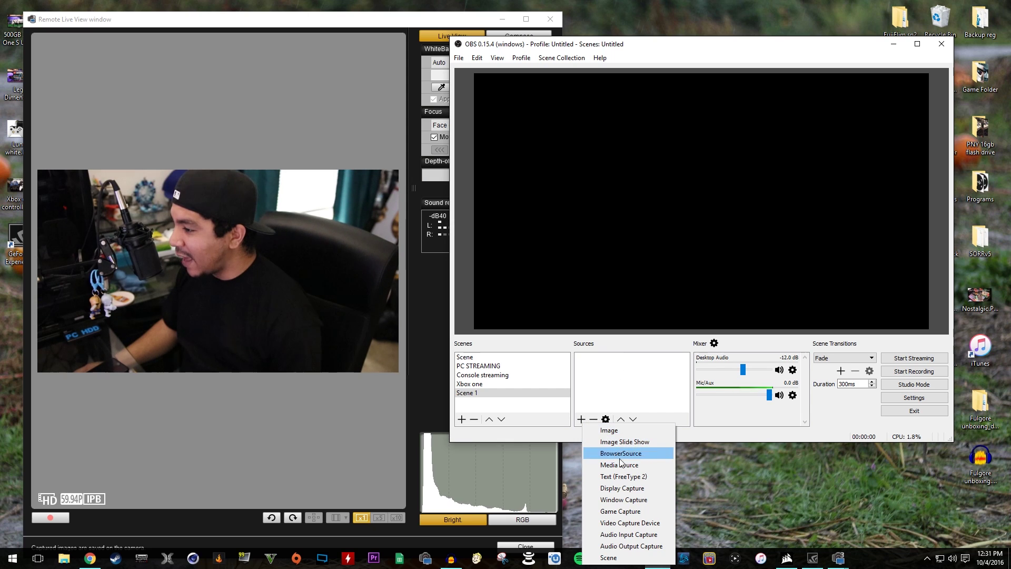
Step: Add a Window Capture named 'canon camera' targeting EOS Utility's Remote Live View window
click(648, 498)
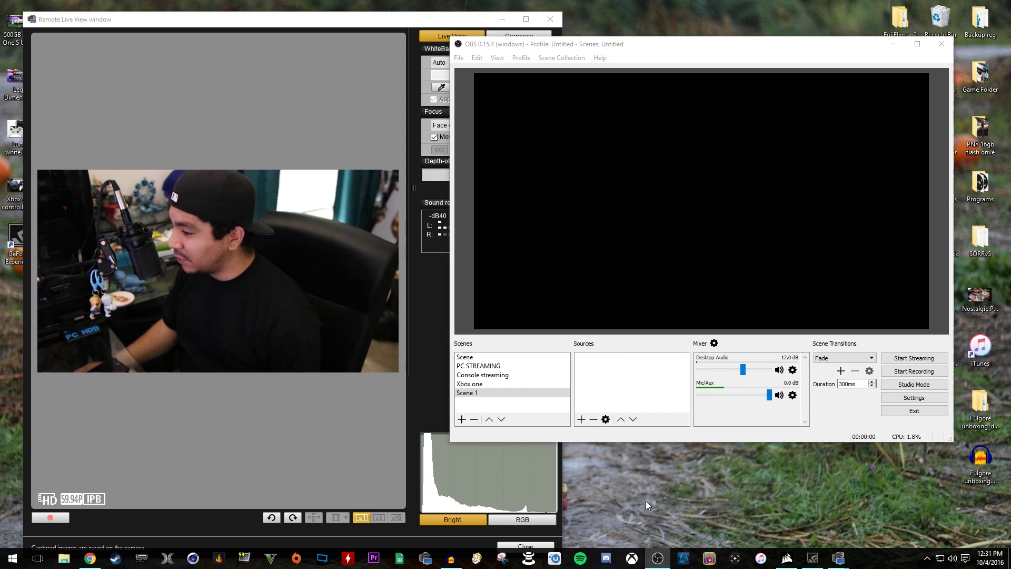
text(canon)
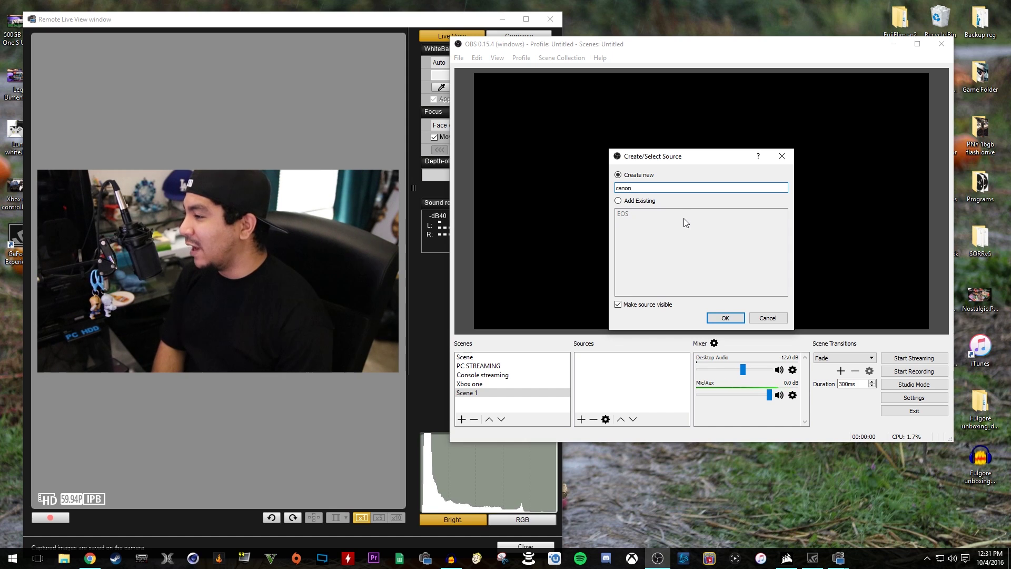
text( camera)
key(Return)
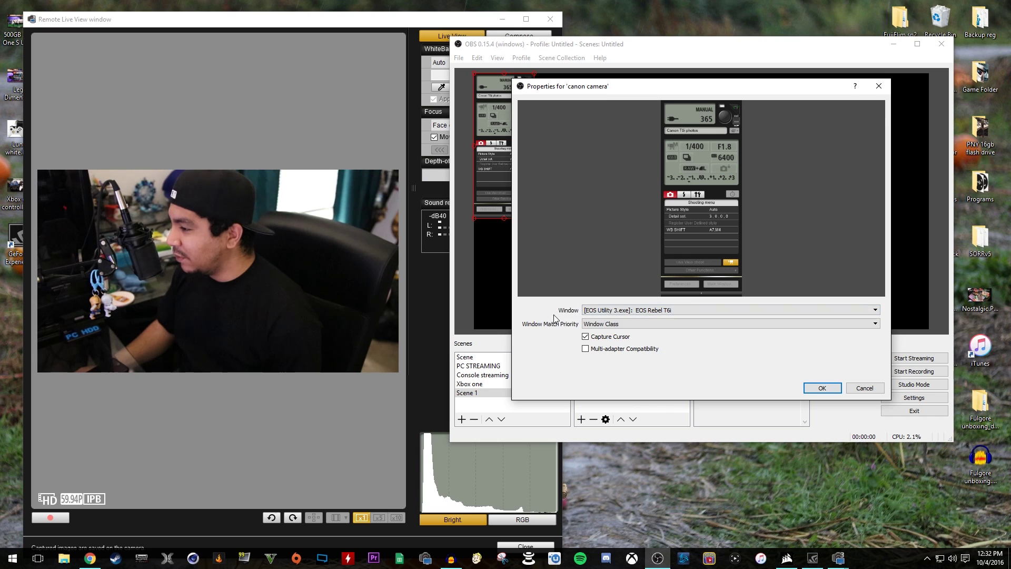
click(759, 308)
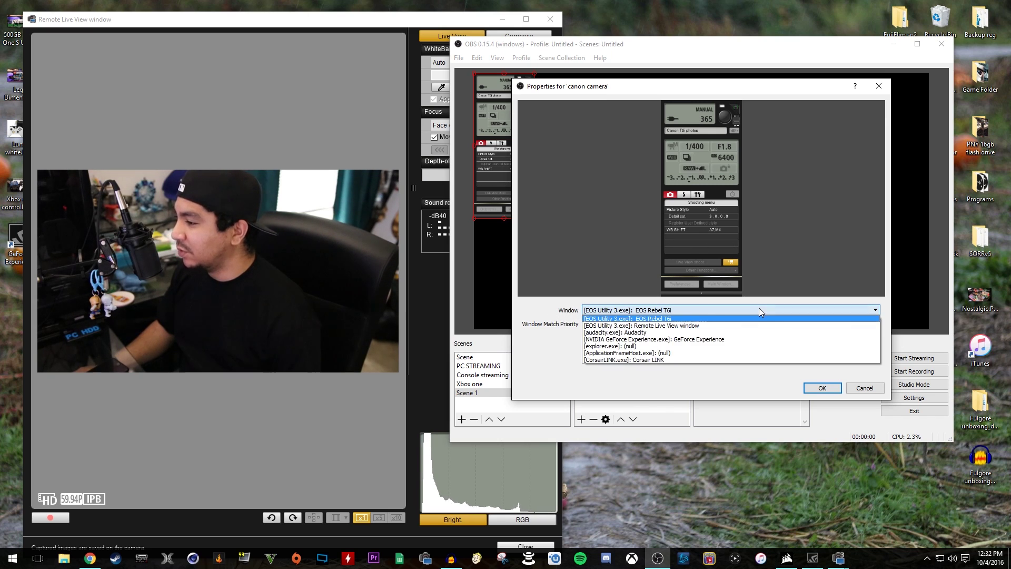
click(693, 326)
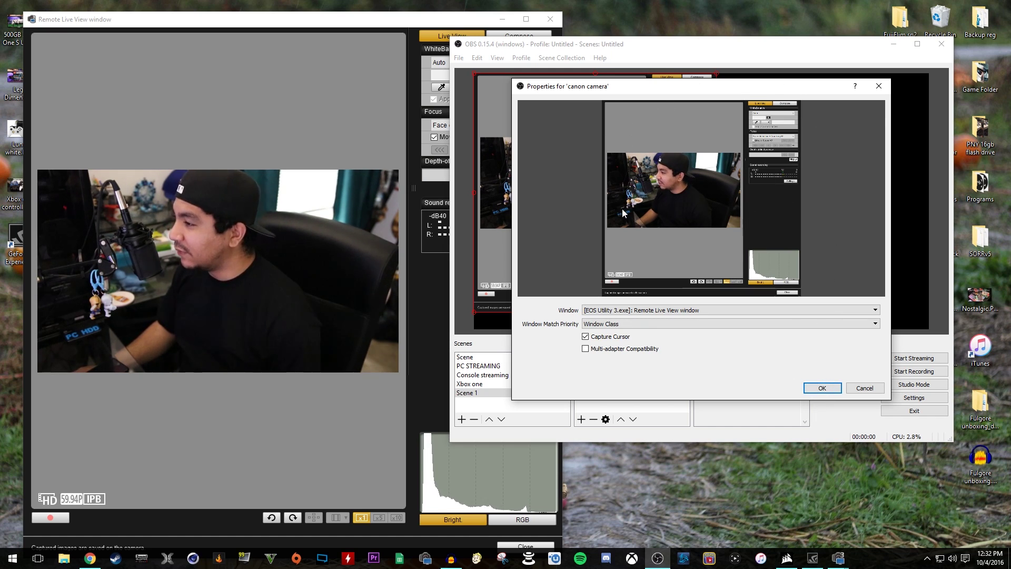
Step: Move 'canon camera' right and crop its bottom-right and top-left to just the camera picture
click(822, 388)
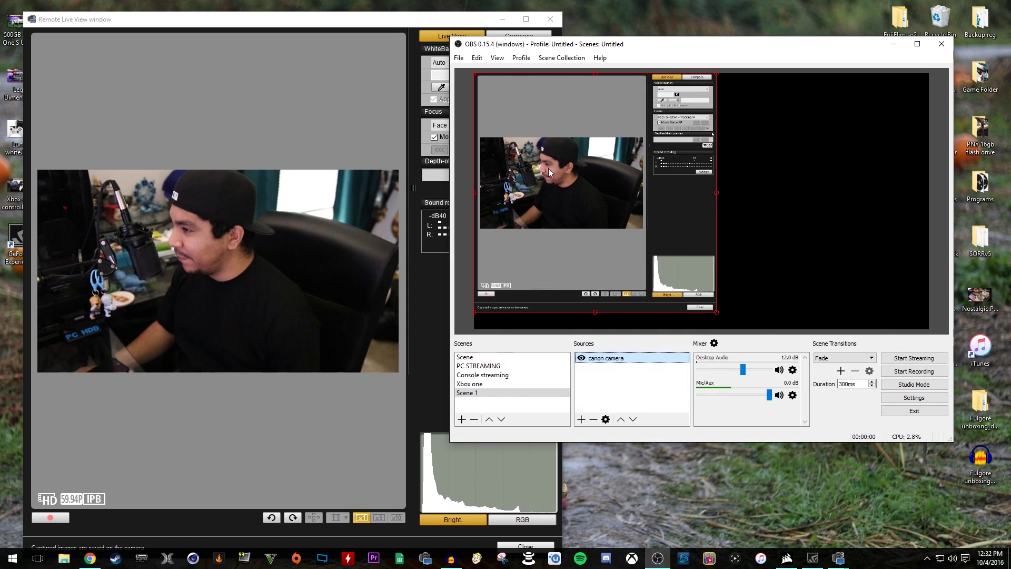
drag(537, 168, 586, 172)
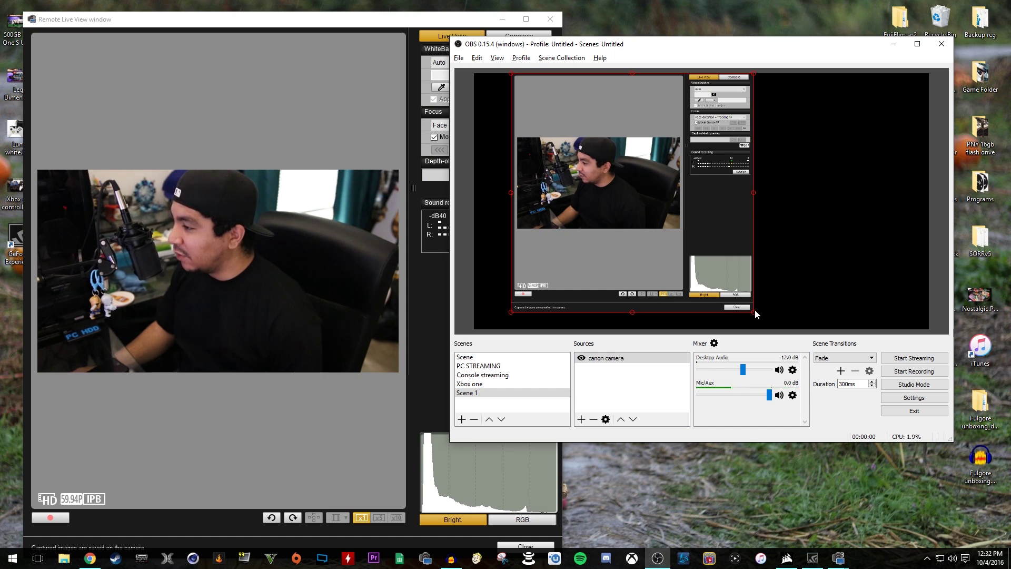
drag(753, 315, 677, 229)
drag(512, 76, 748, 133)
Step: Flip 'canon camera' horizontally, flip it back, and drag it into the lower-right corner
right_click(749, 133)
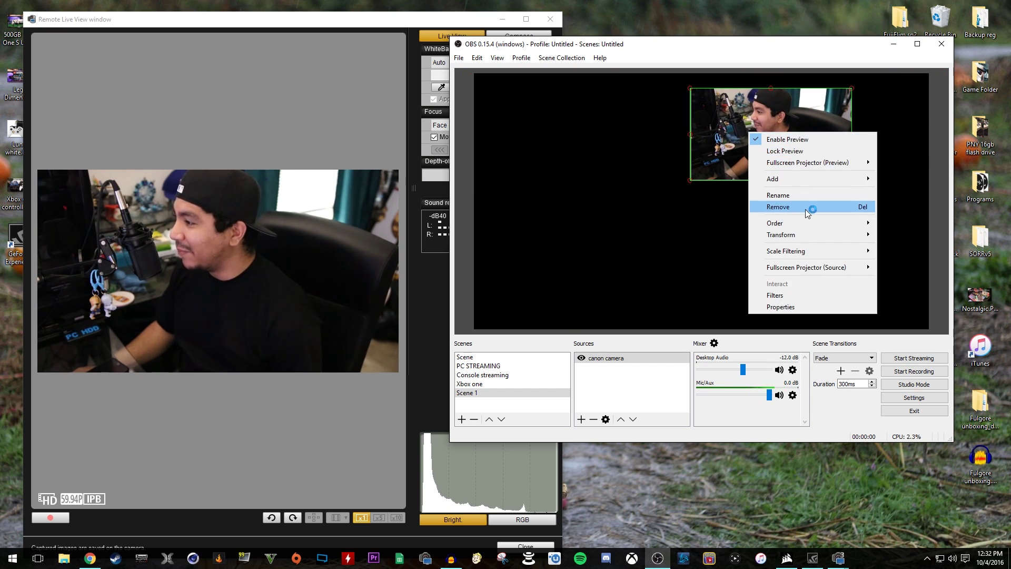
mouse_move(809, 226)
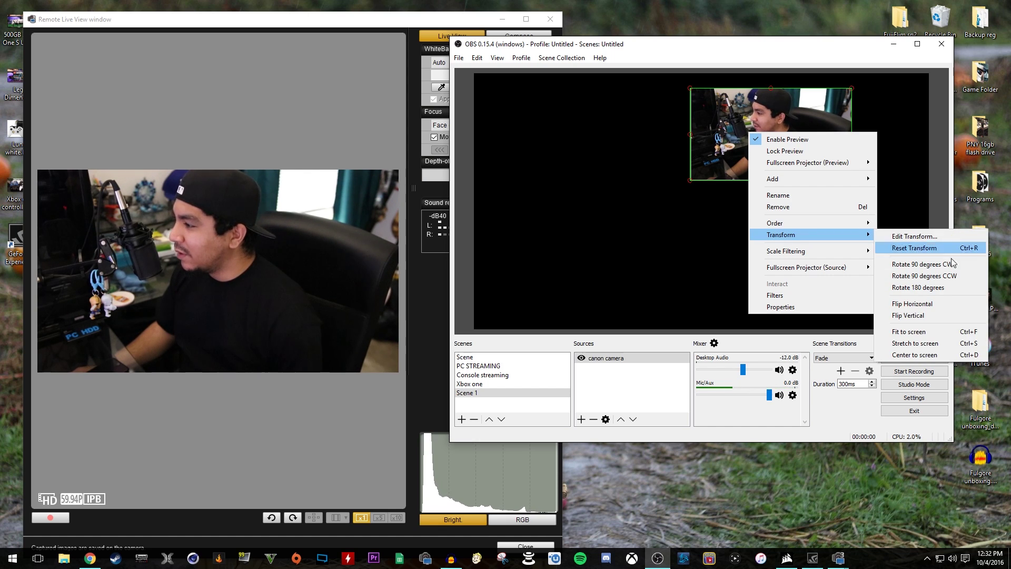
click(936, 301)
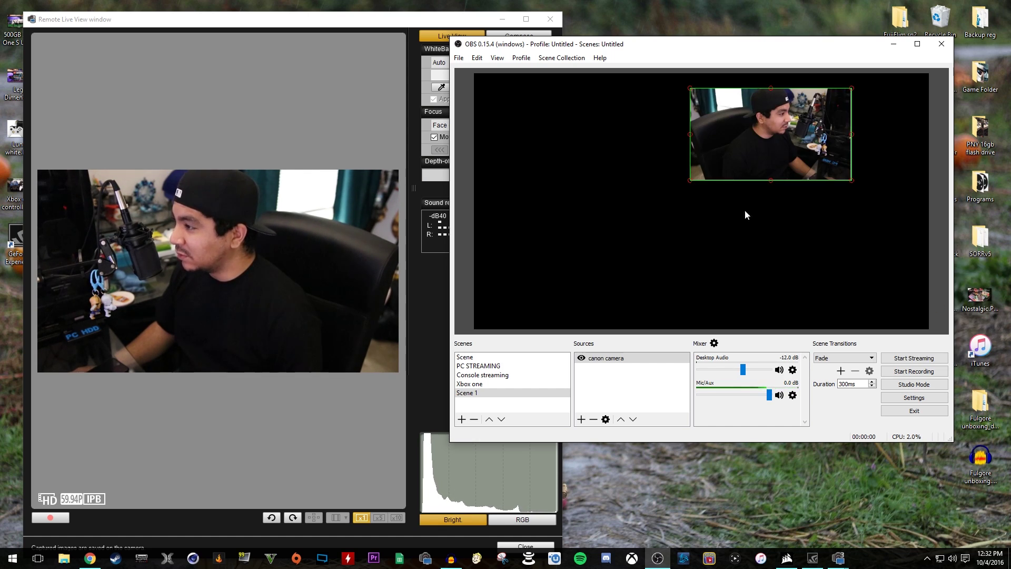
drag(756, 168, 657, 152)
right_click(657, 153)
mouse_move(689, 253)
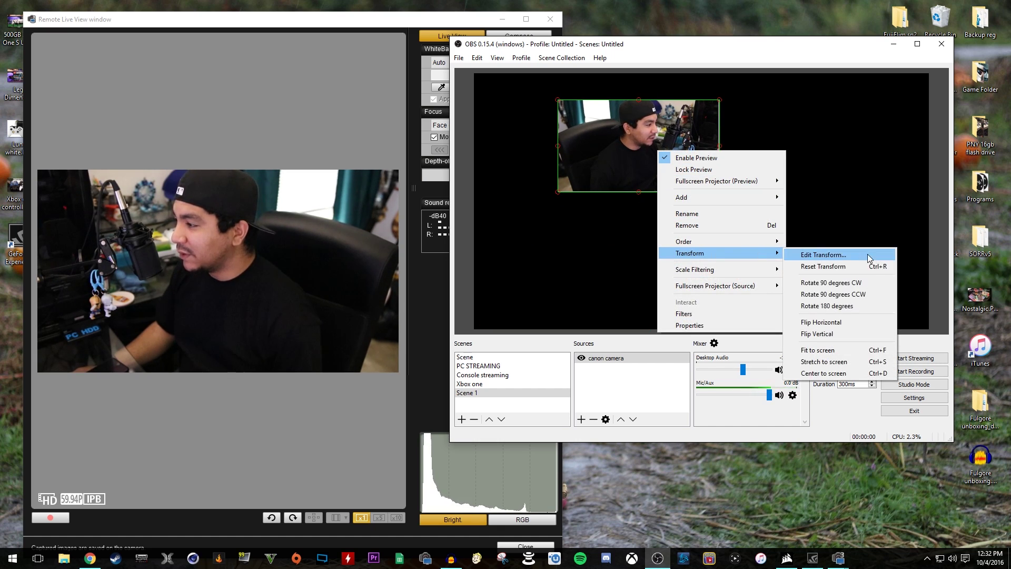
click(821, 322)
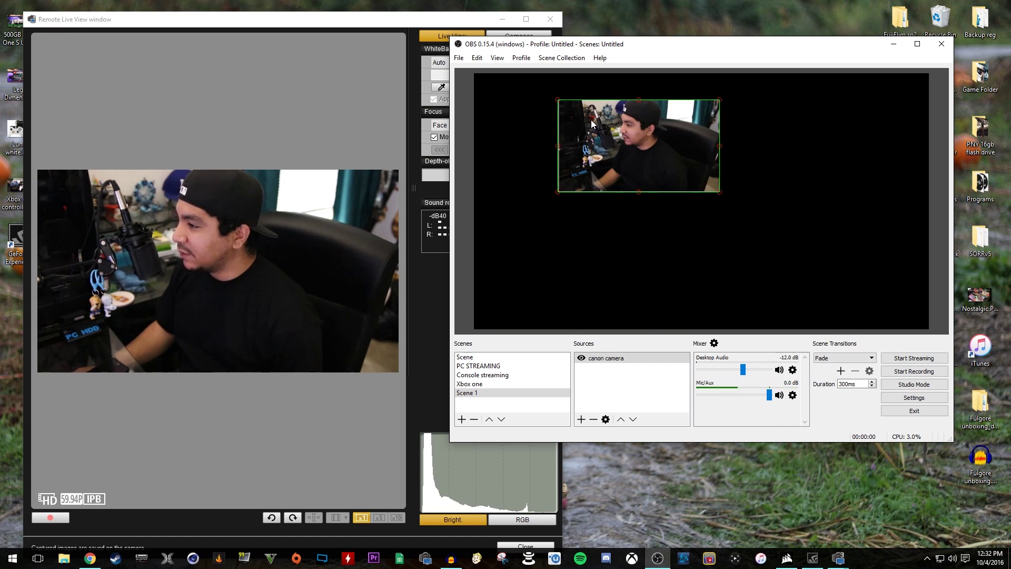
drag(594, 125, 798, 261)
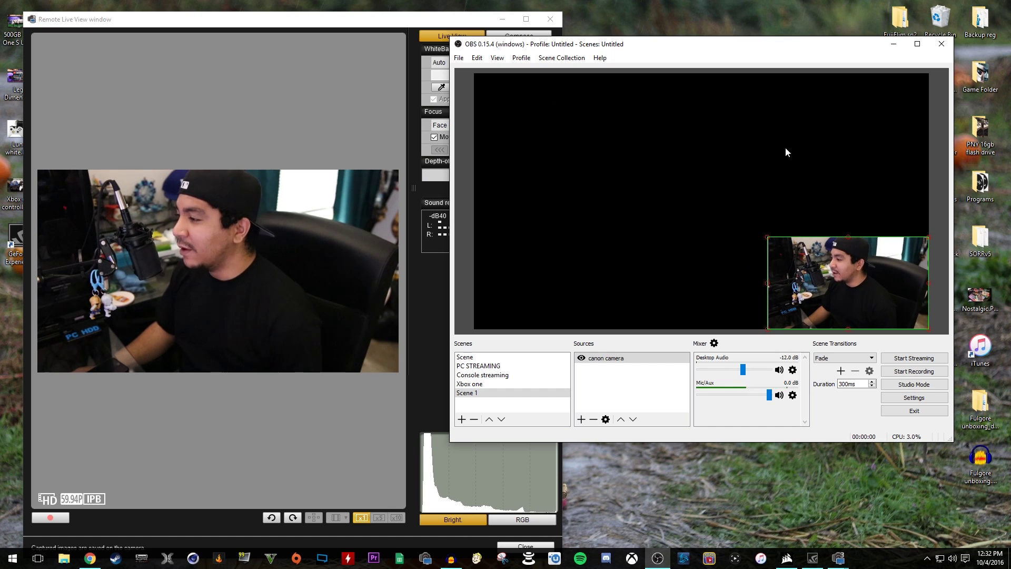